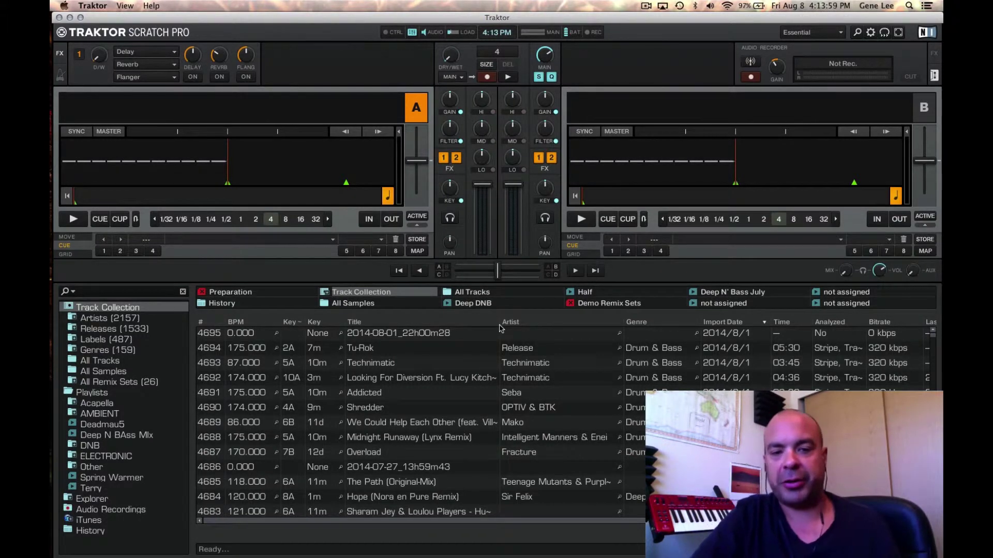
- Select the Technimatic track in the Track Collection list
{"action": "left_click", "coordinate": [469, 368]}
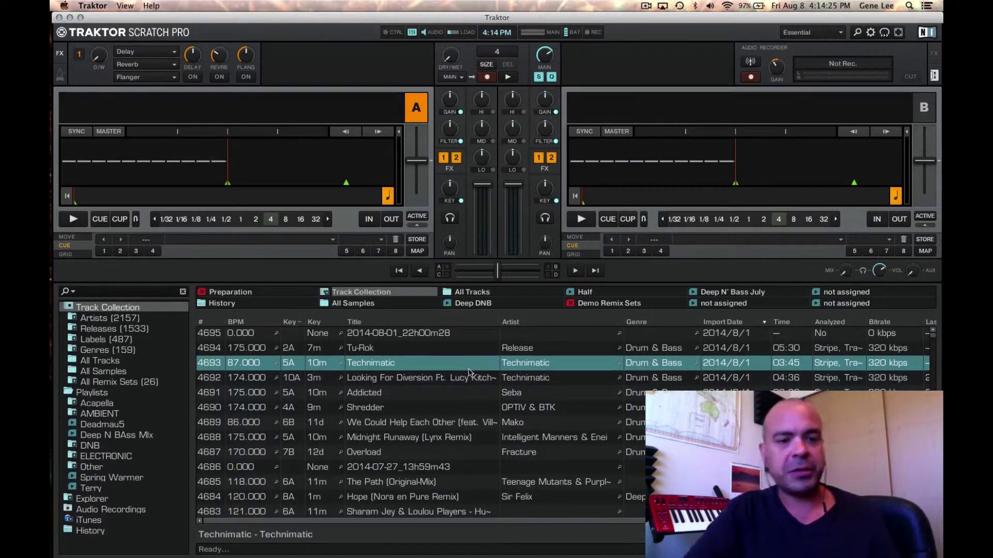
- Step through the track list up to the newest recording, 2014-08-01_22h00m28
{"action": "key", "text": "Up"}
{"action": "key", "text": "Down"}
{"action": "key", "text": "Down"}
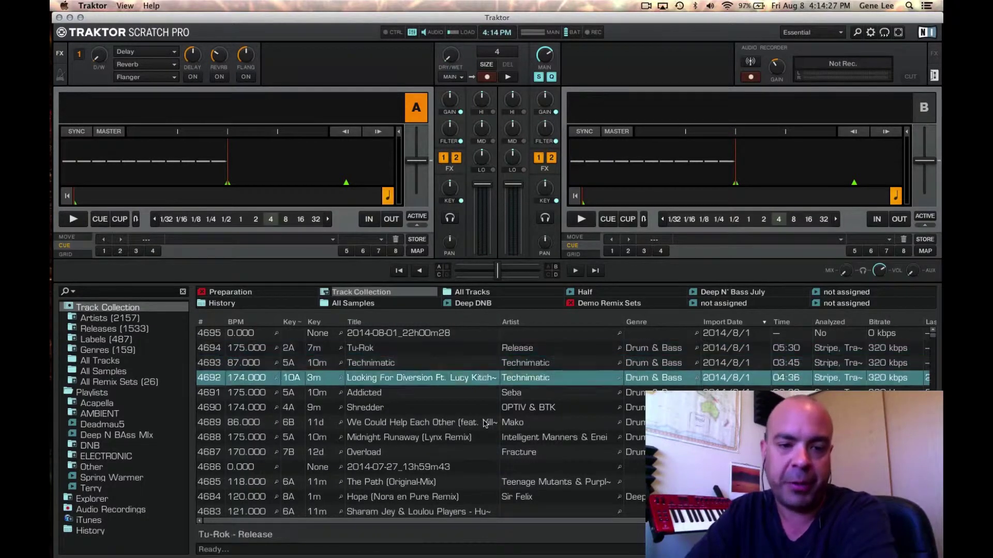
{"action": "key", "text": "Down"}
{"action": "key", "text": "Down"}
{"action": "key", "text": "Up"}
{"action": "key", "text": "Up"}
{"action": "key", "text": "Up"}
{"action": "key", "text": "Up"}
{"action": "key", "text": "Up"}
{"action": "key", "text": "Down"}
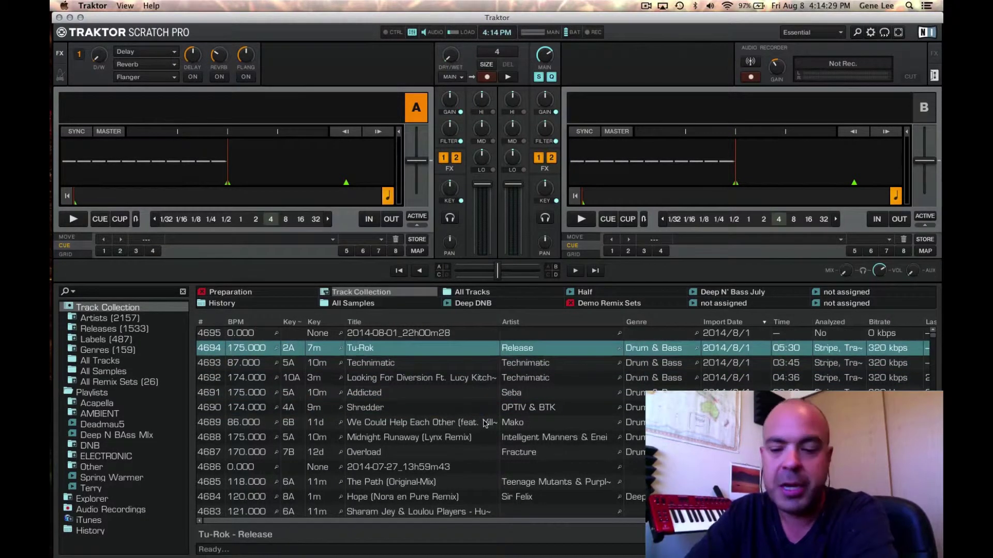
{"action": "key", "text": "Up"}
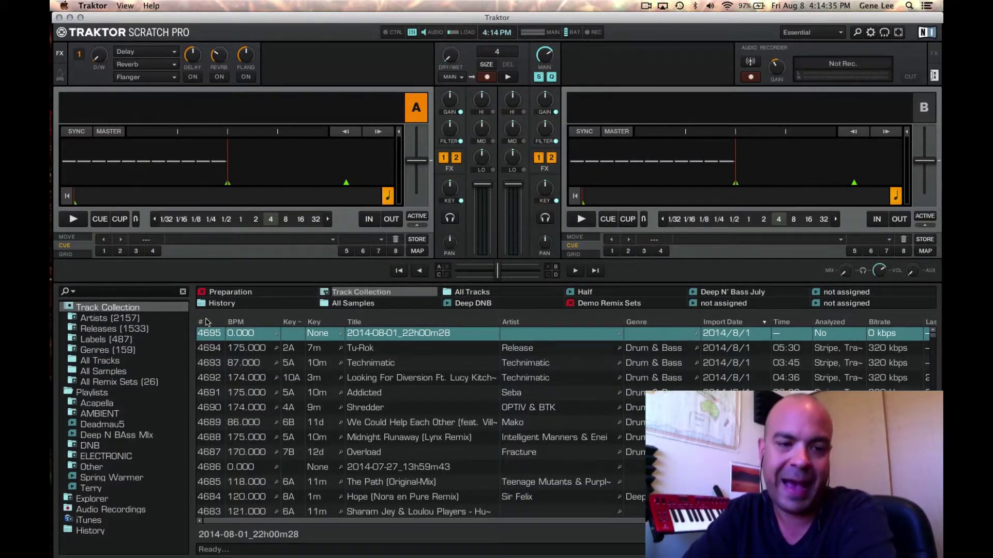
- Browse the Artists category, return to Track Collection, and scroll the columns sideways
{"action": "scroll", "coordinate": [331, 429], "scroll_direction": "right", "scroll_amount": 1}
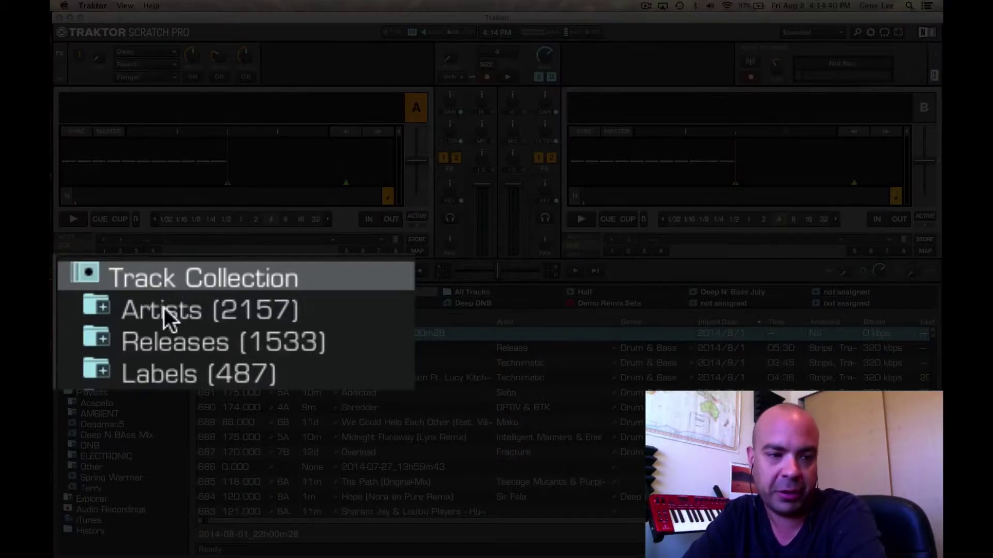
{"action": "left_click", "coordinate": [95, 318]}
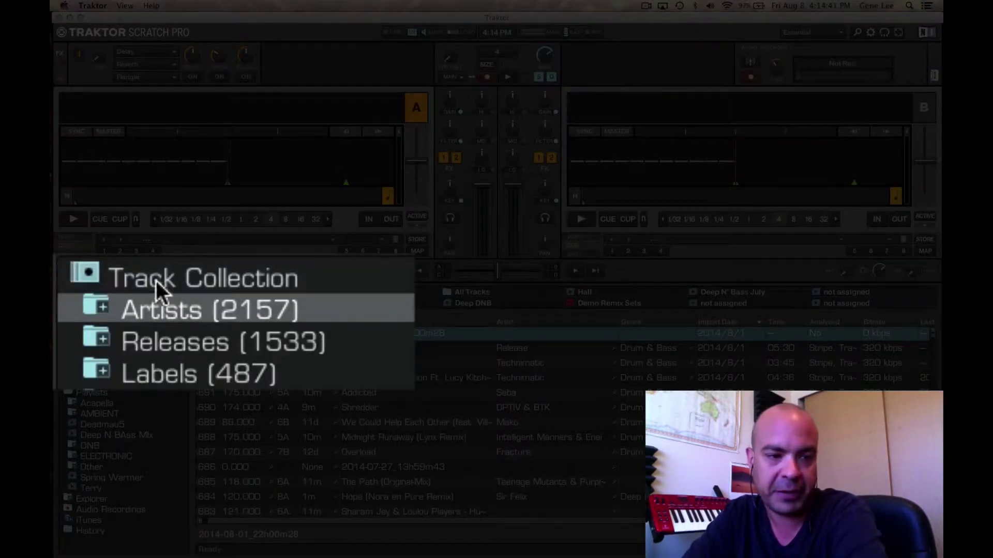
{"action": "left_click", "coordinate": [153, 274]}
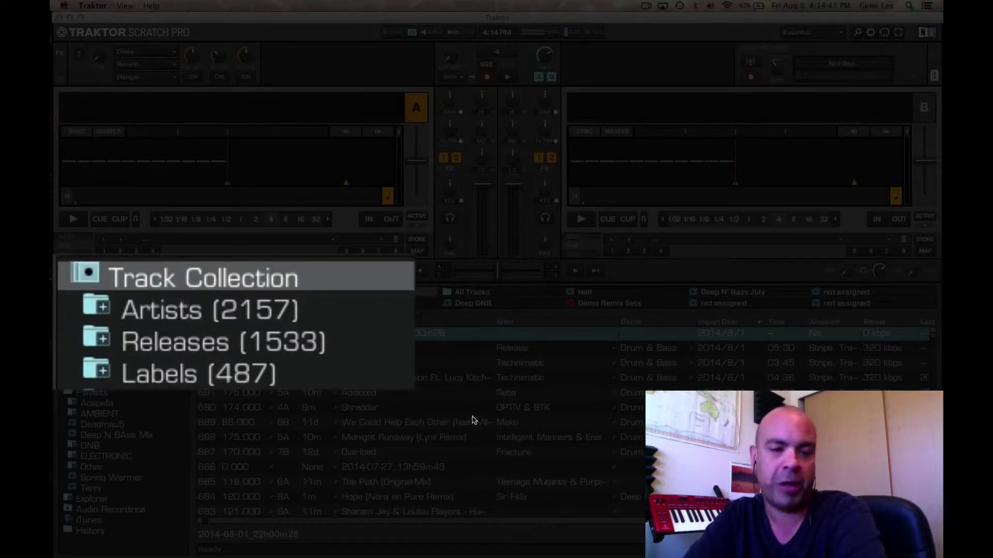
{"action": "scroll", "coordinate": [472, 417], "scroll_direction": "left", "scroll_amount": 1}
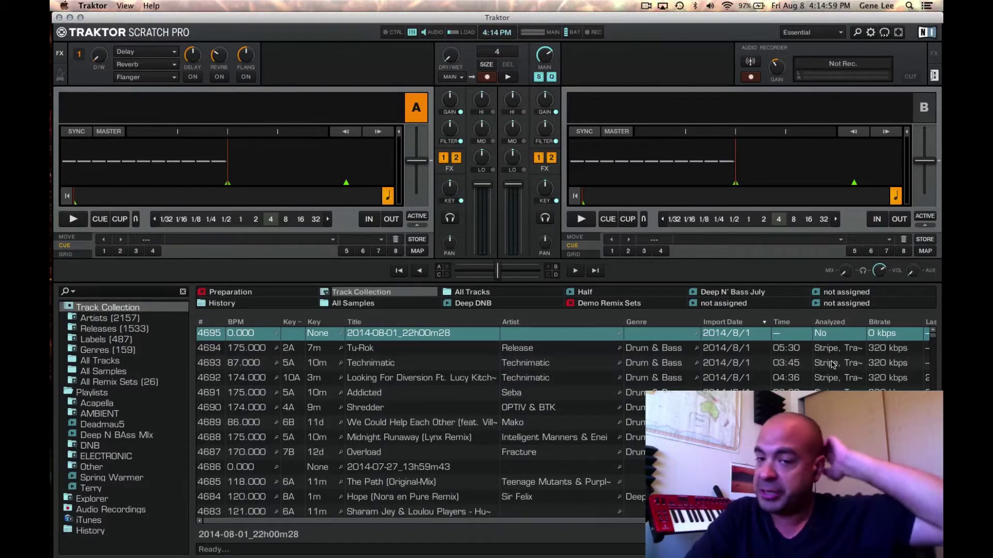
{"action": "scroll", "coordinate": [886, 361], "scroll_direction": "right", "scroll_amount": 3}
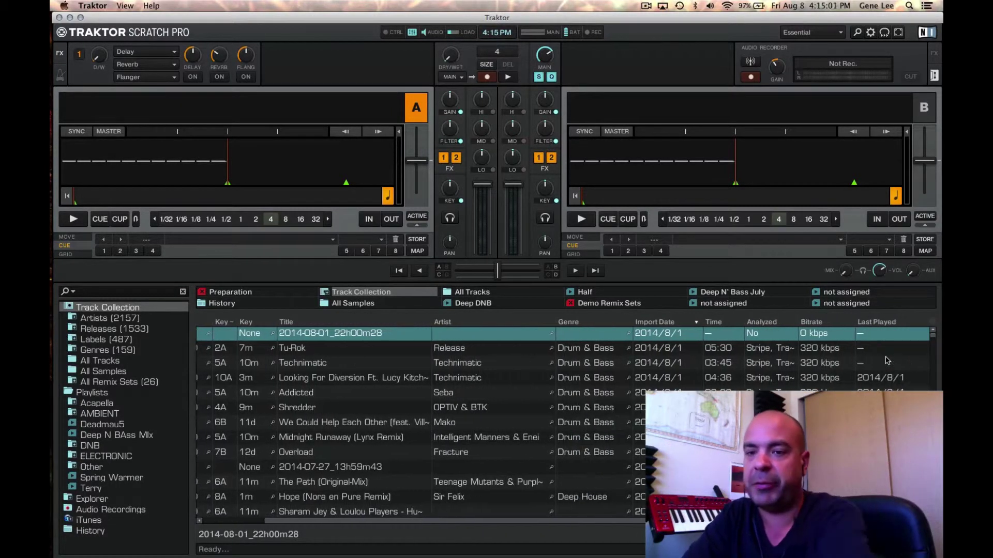
{"action": "scroll", "coordinate": [639, 388], "scroll_direction": "left", "scroll_amount": 3}
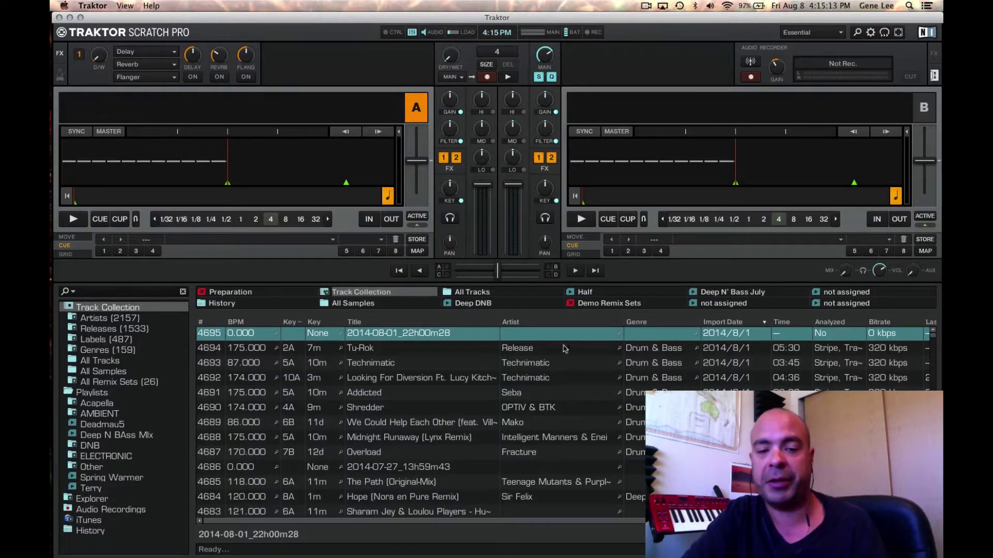
{"action": "right_click", "coordinate": [546, 326]}
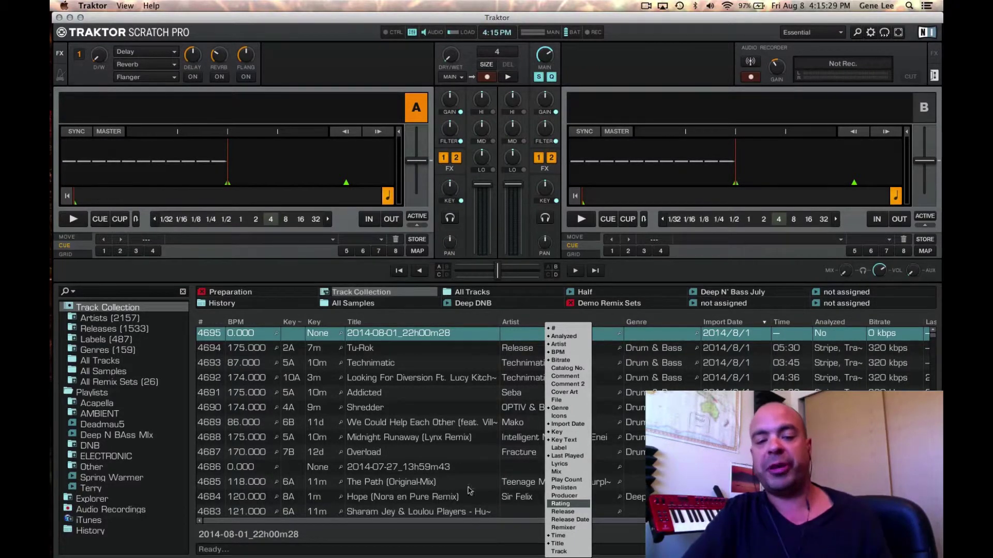
{"action": "left_click", "coordinate": [448, 482]}
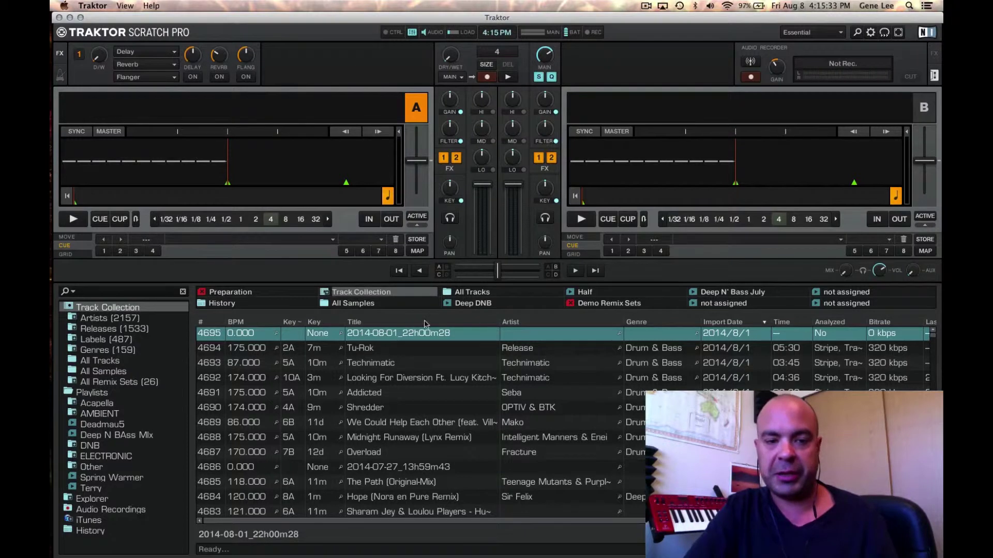
- Toggle the Title sort, then sort by Import Date descending so the newest tracks lead
{"action": "left_click", "coordinate": [364, 323]}
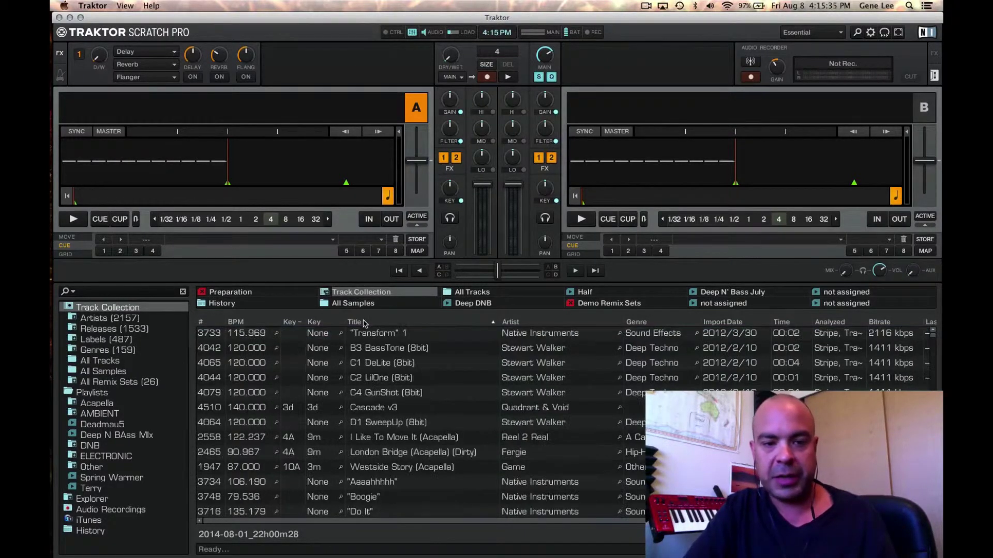
{"action": "left_click", "coordinate": [363, 323]}
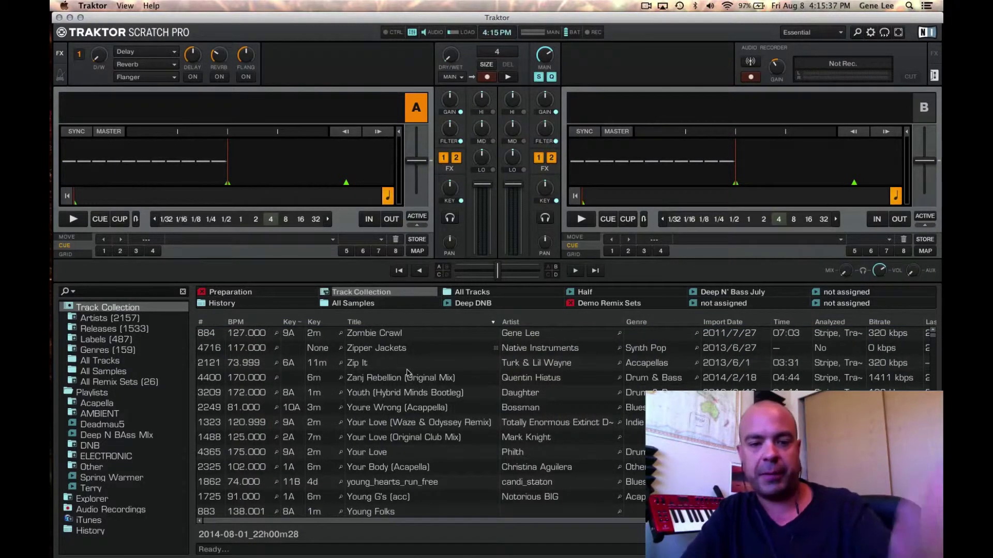
{"action": "left_click", "coordinate": [357, 323]}
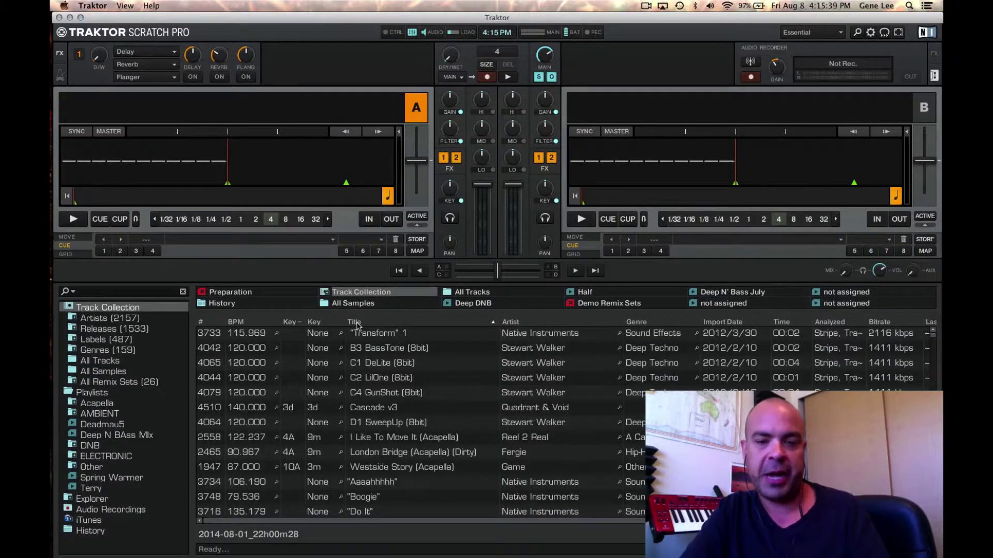
{"action": "left_click", "coordinate": [733, 323]}
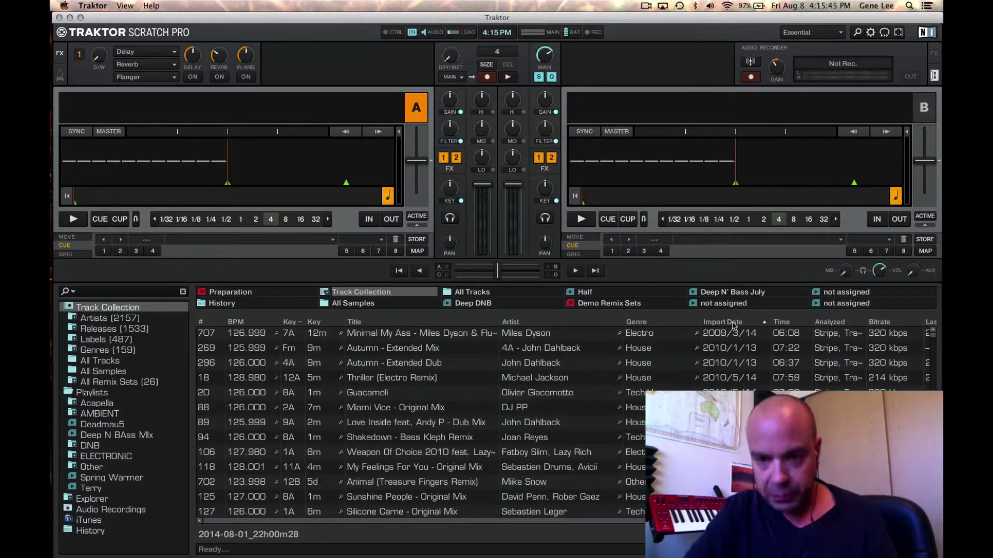
{"action": "left_click", "coordinate": [733, 323]}
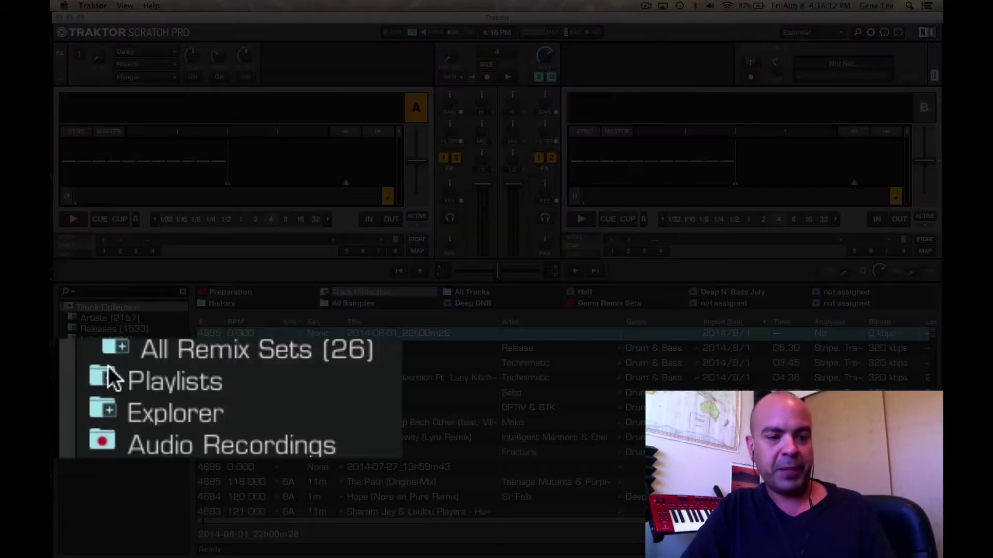
- Expand Playlists and the ELECTRONIC folder to reveal *ALL, *EOC MIX and FLAMMABLE
{"action": "left_click", "coordinate": [107, 366]}
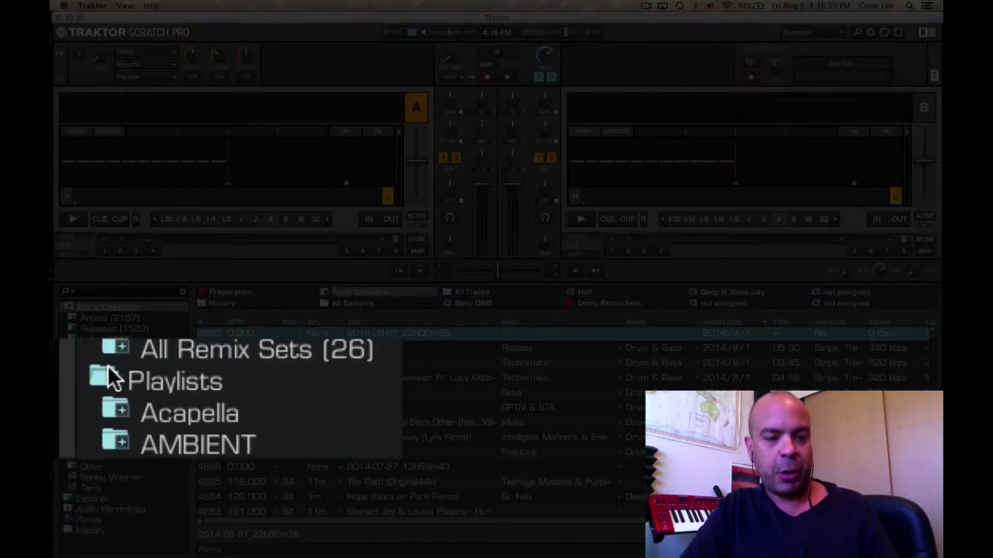
{"action": "left_click", "coordinate": [178, 379]}
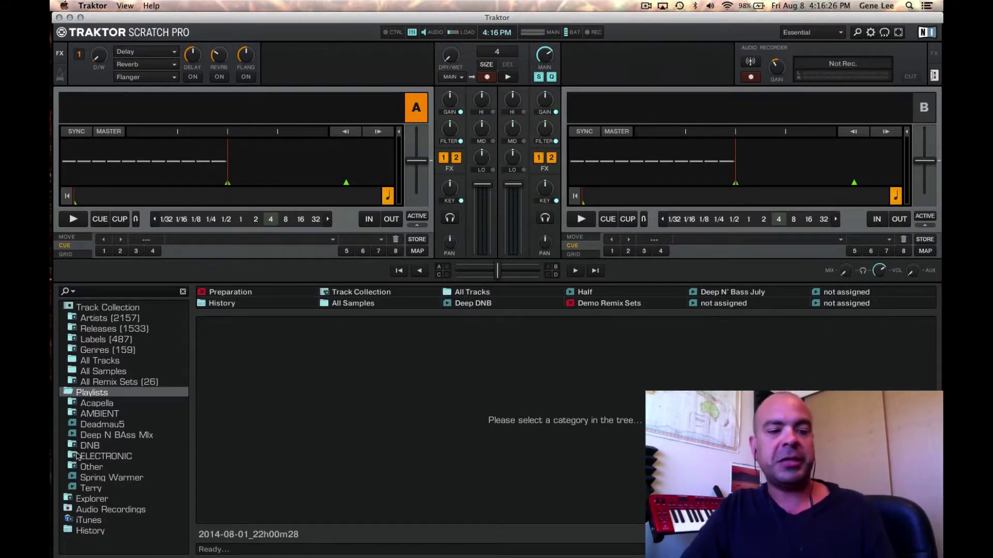
{"action": "left_click", "coordinate": [73, 457]}
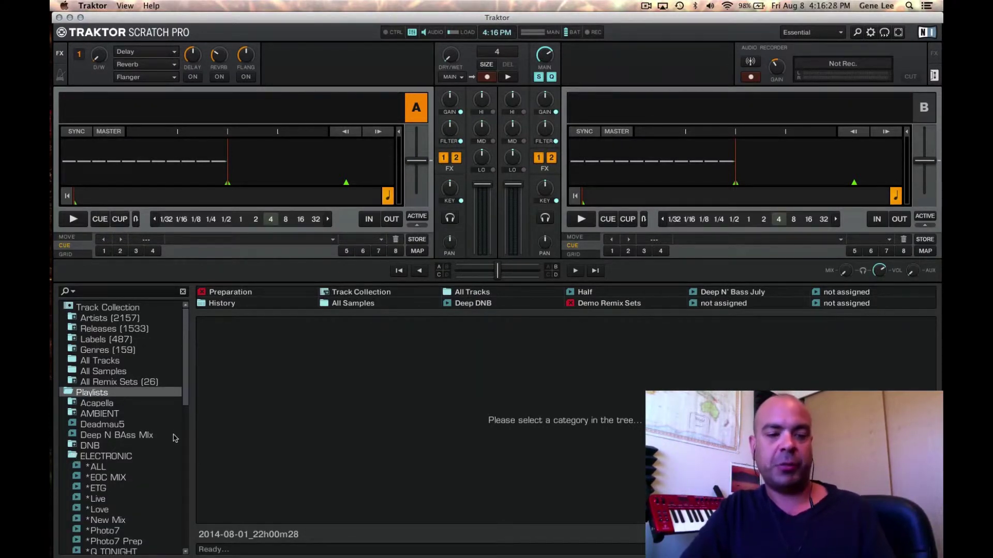
{"action": "scroll", "coordinate": [174, 439], "scroll_direction": "down", "scroll_amount": 5}
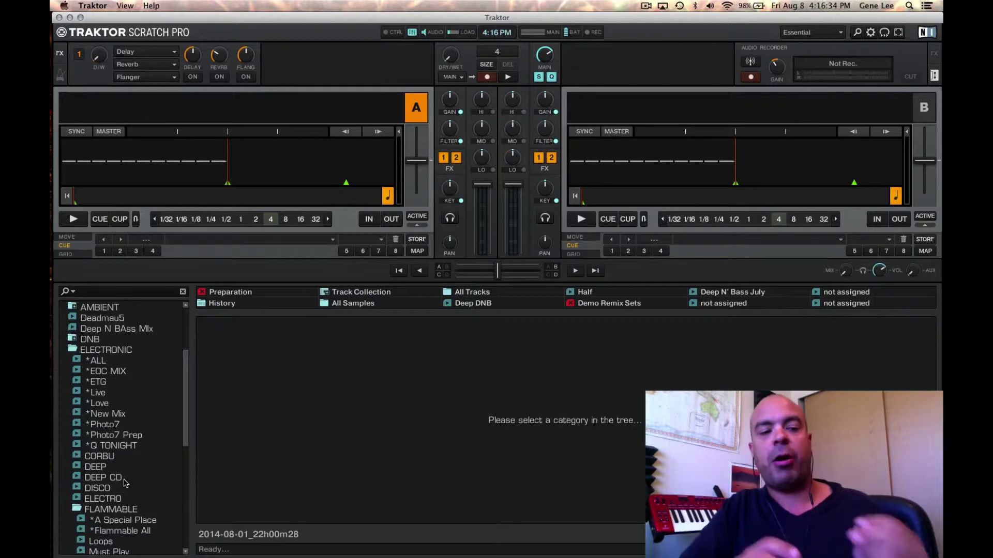
- Open ELECTRONIC's *ALL playlist, topped by Let Me Be The One at 127.471 BPM
{"action": "left_click", "coordinate": [95, 362]}
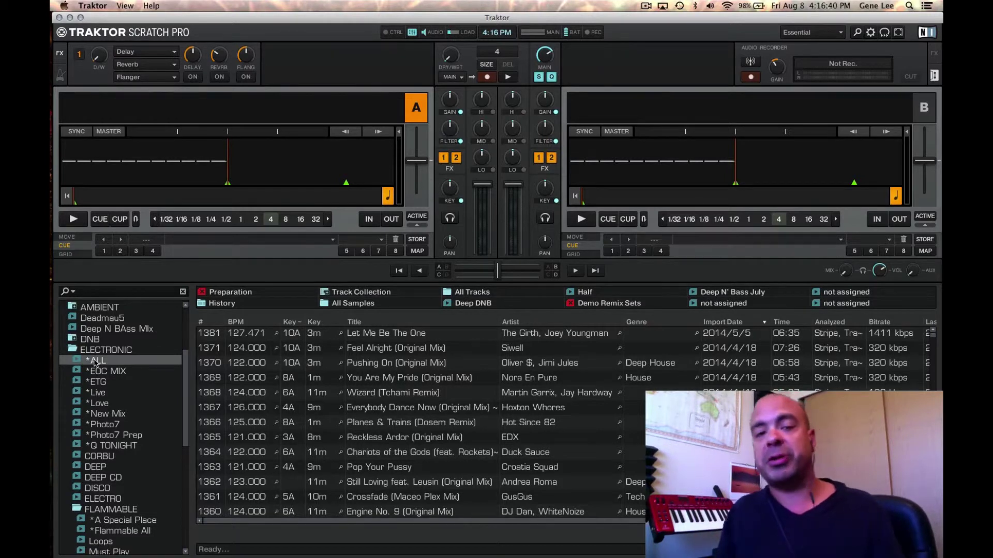
{"action": "scroll", "coordinate": [95, 361], "scroll_direction": "up", "scroll_amount": 5}
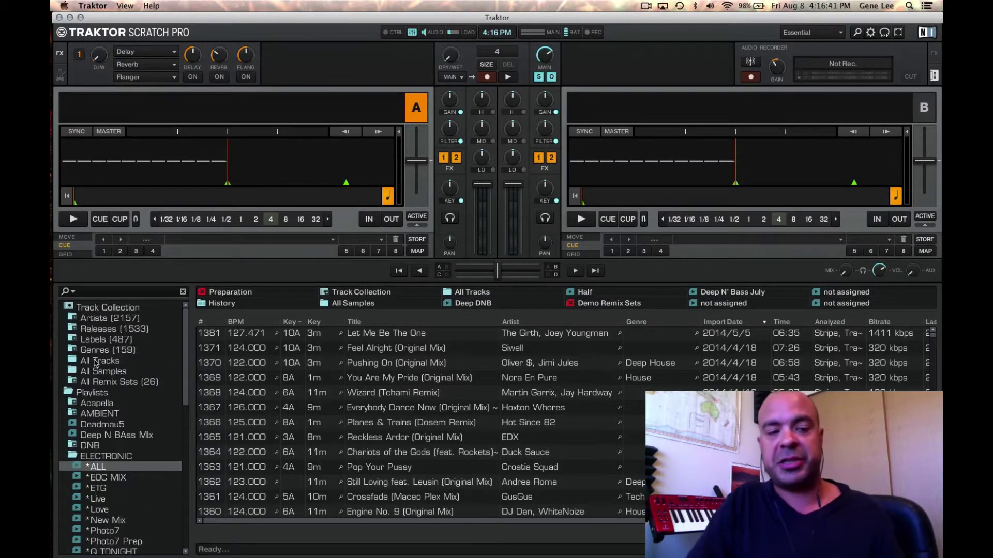
{"action": "left_click", "coordinate": [107, 308]}
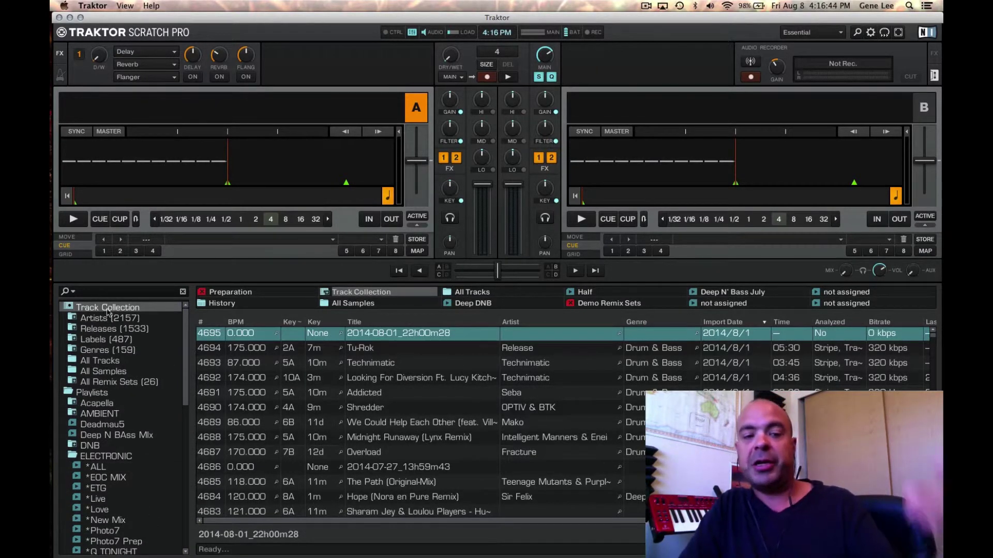
{"action": "left_click", "coordinate": [120, 464]}
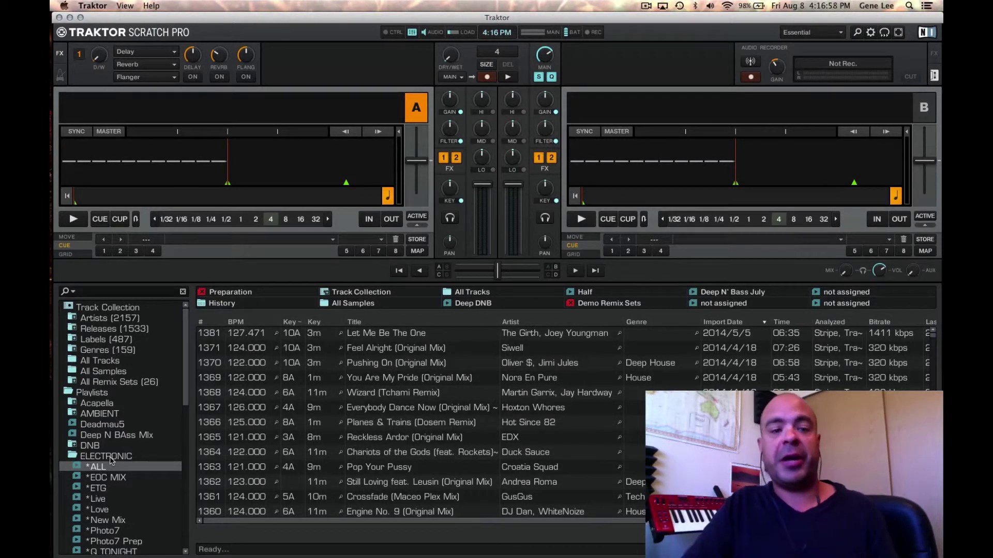
- Add a playlist named 'Tonight' to the ELECTRONIC folder from its right-click menu
{"action": "left_click", "coordinate": [96, 458]}
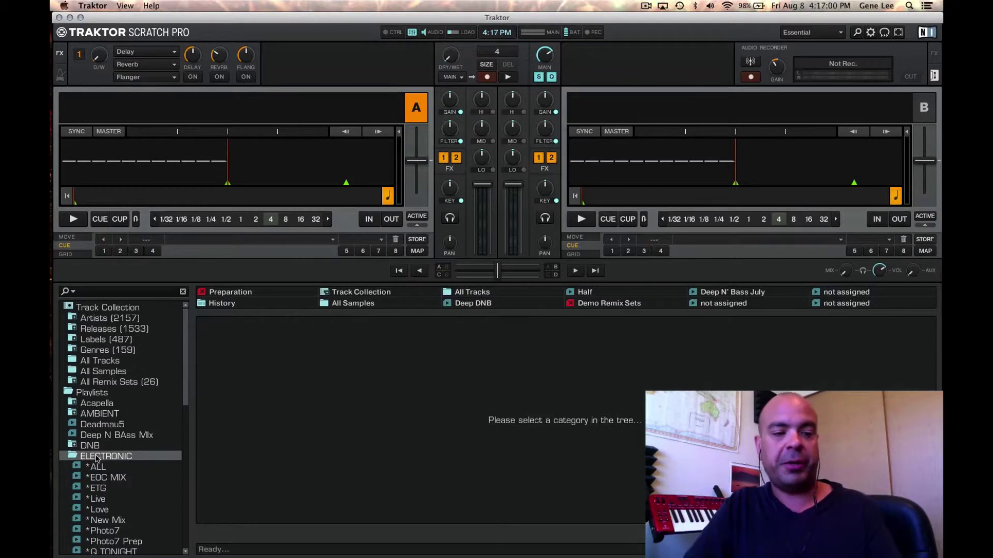
{"action": "right_click", "coordinate": [96, 458]}
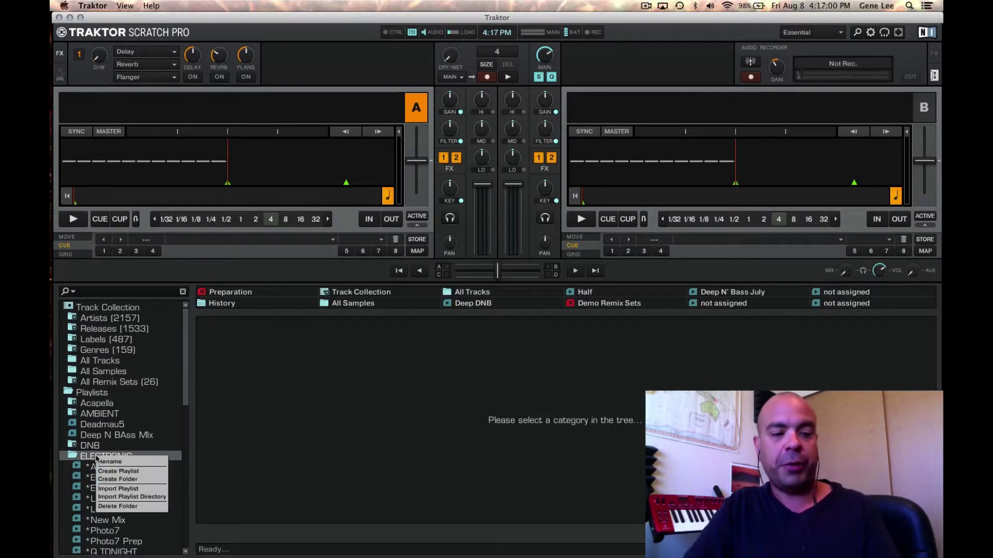
{"action": "left_click", "coordinate": [121, 471]}
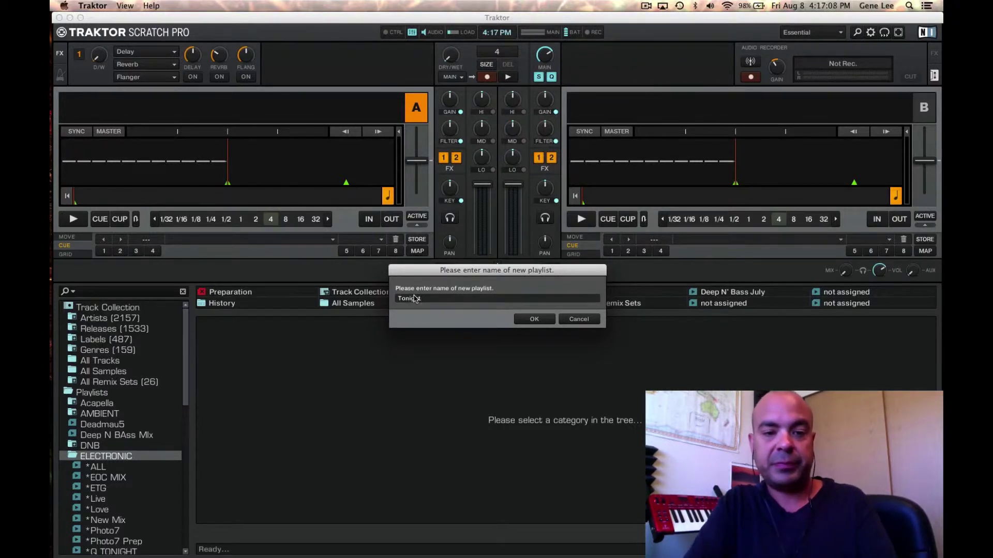
{"action": "key", "text": "Return"}
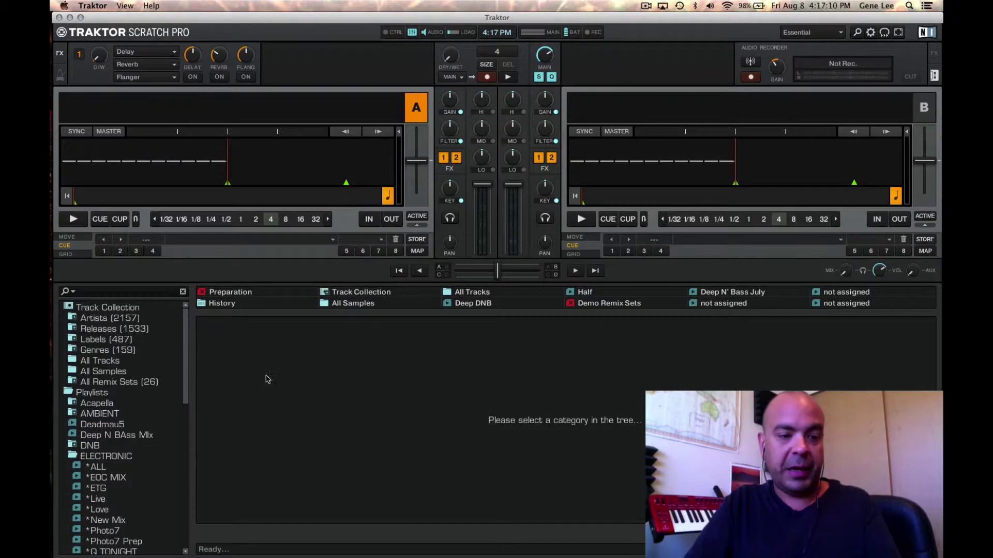
- Scroll down the browser tree and open the empty Tonight playlist
{"action": "scroll", "coordinate": [162, 450], "scroll_direction": "down", "scroll_amount": 5}
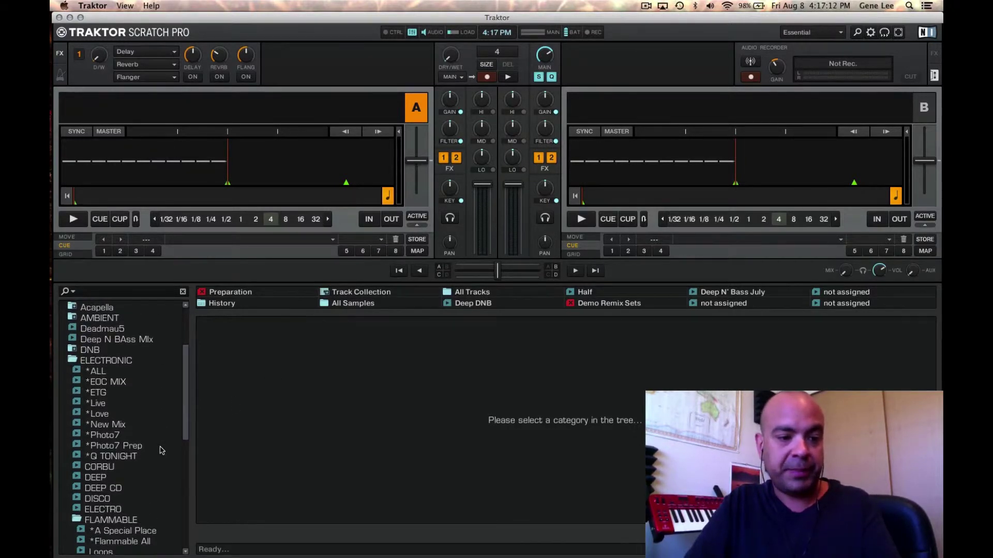
{"action": "scroll", "coordinate": [161, 450], "scroll_direction": "down", "scroll_amount": 10}
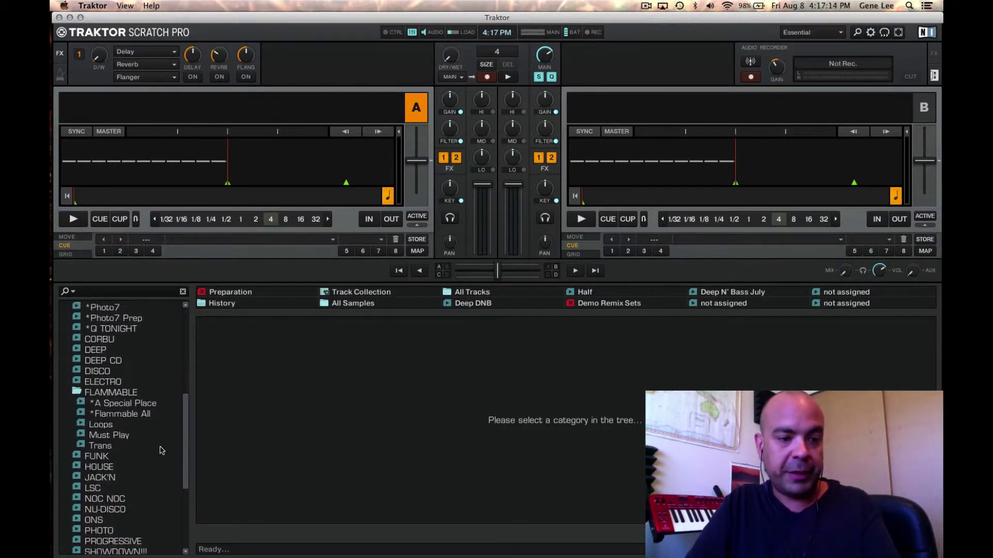
{"action": "scroll", "coordinate": [145, 483], "scroll_direction": "down", "scroll_amount": 1}
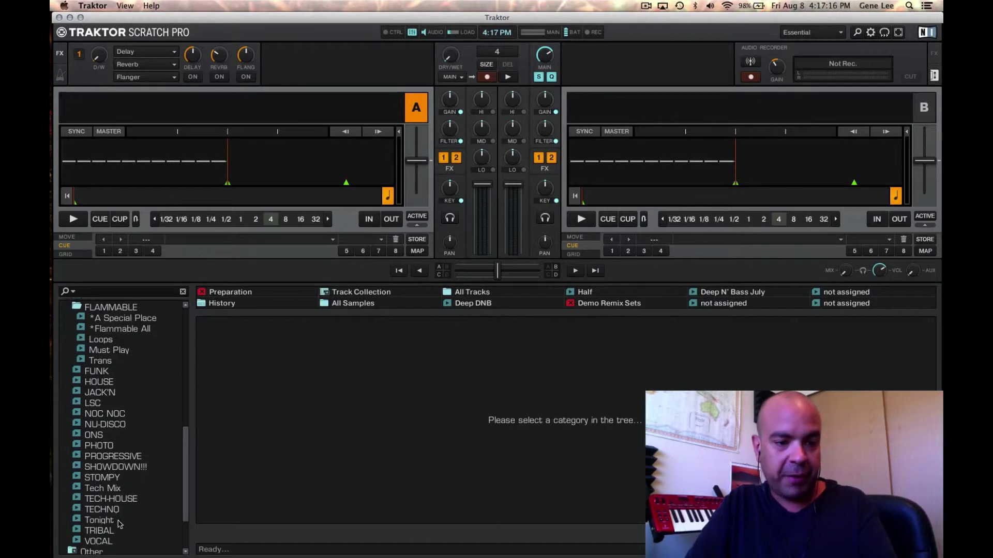
{"action": "left_click", "coordinate": [105, 521]}
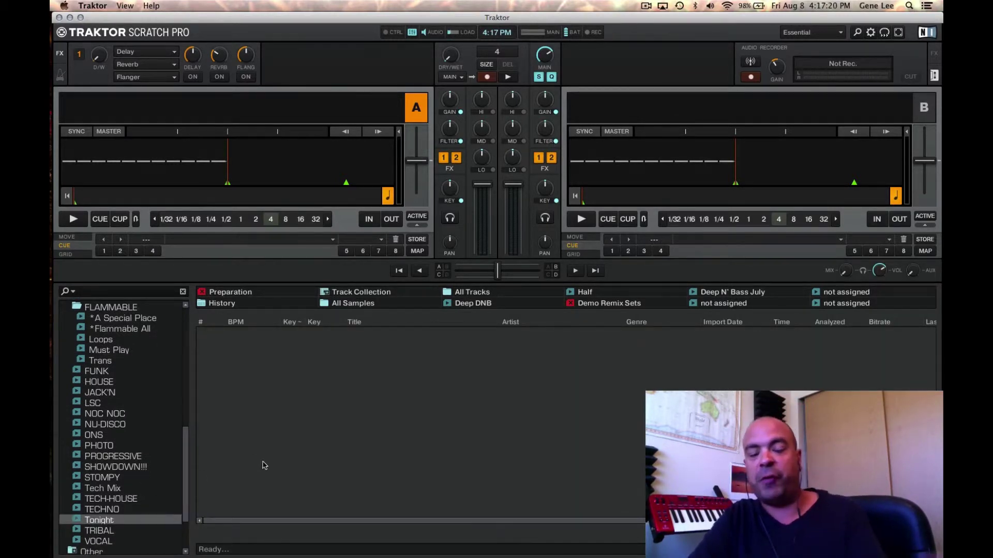
- Multi-select Wizard, Chariots of the Gods and Crossfade in *ALL and drag them onto Tonight
{"action": "scroll", "coordinate": [110, 383], "scroll_direction": "up", "scroll_amount": 10}
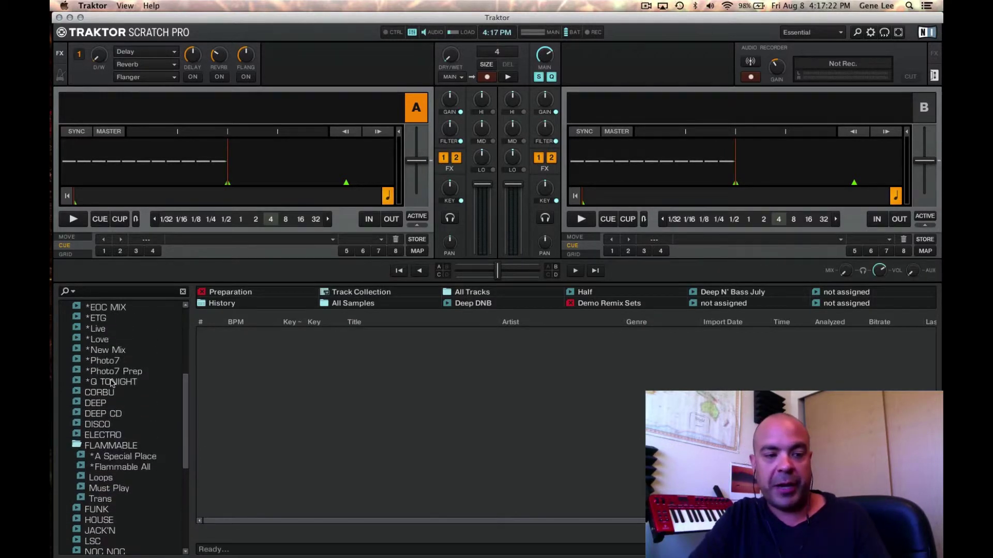
{"action": "left_click", "coordinate": [98, 371]}
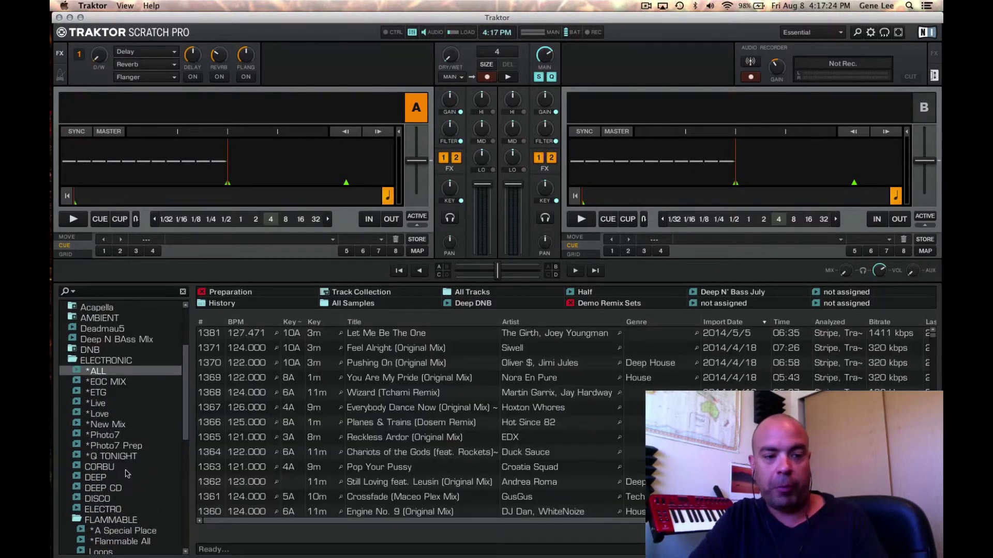
{"action": "scroll", "coordinate": [127, 474], "scroll_direction": "down", "scroll_amount": 6}
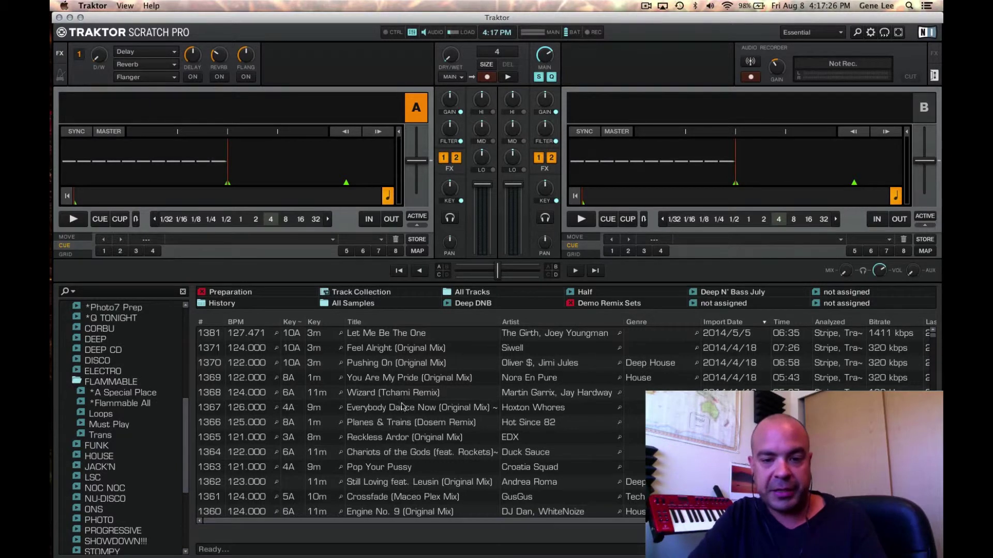
{"action": "left_click", "coordinate": [423, 393]}
{"action": "left_click", "coordinate": [422, 453], "text": "super"}
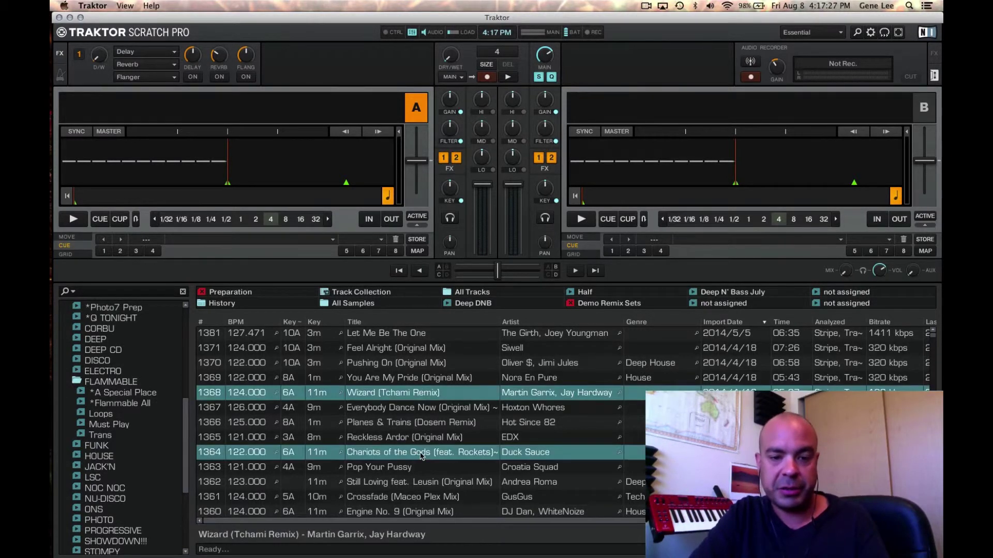
{"action": "left_click", "coordinate": [408, 497], "text": "super"}
{"action": "scroll", "coordinate": [113, 487], "scroll_direction": "down", "scroll_amount": 3}
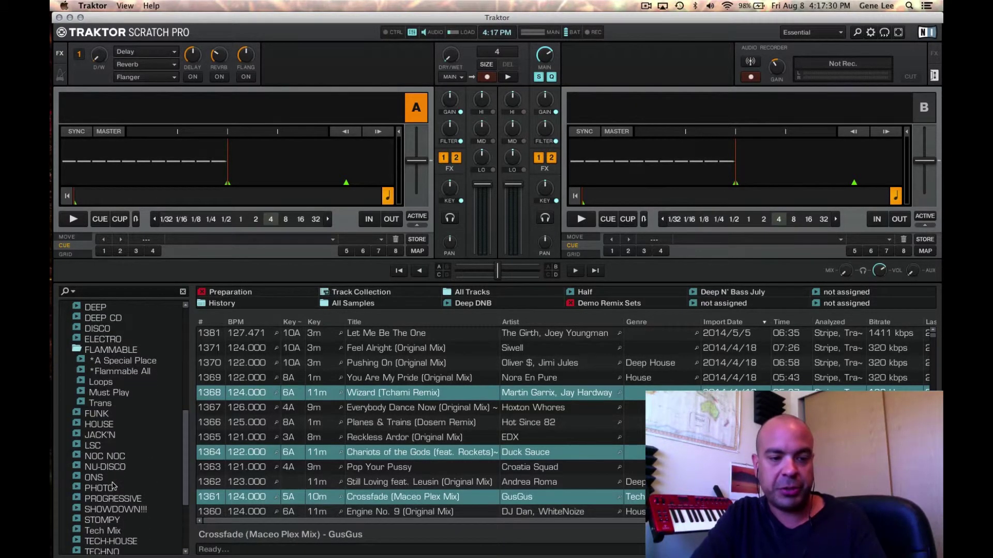
{"action": "scroll", "coordinate": [119, 486], "scroll_direction": "down", "scroll_amount": 3}
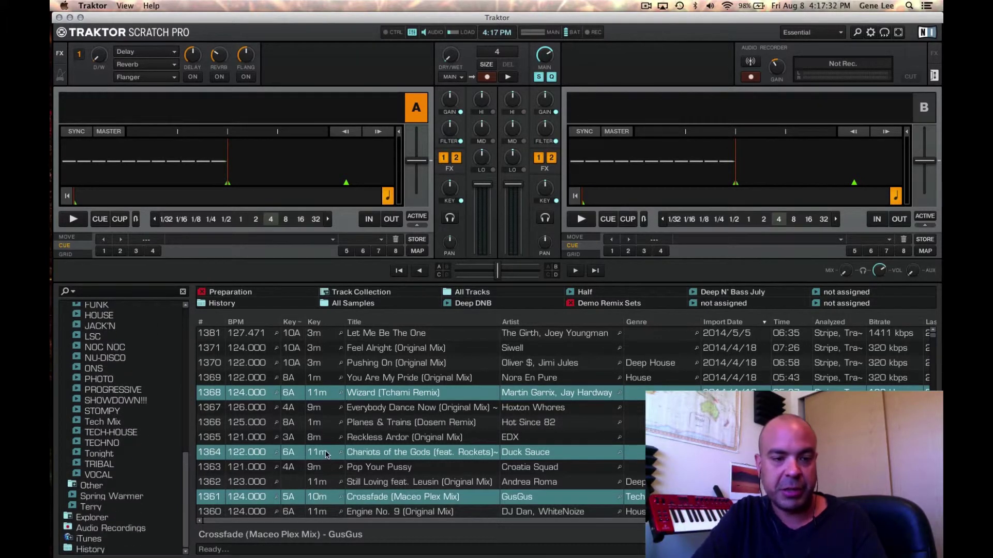
{"action": "left_click_drag", "start_coordinate": [326, 454], "coordinate": [126, 454]}
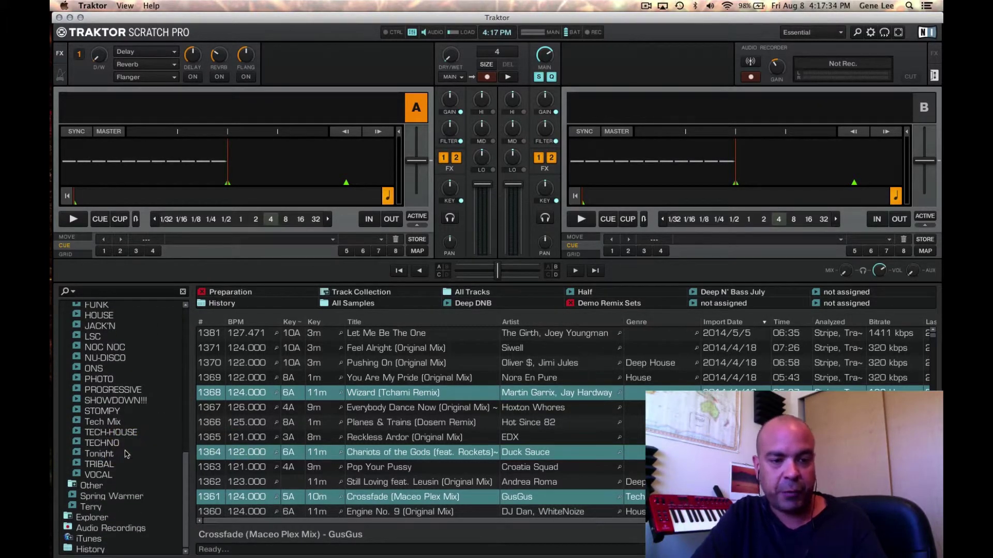
{"action": "left_click", "coordinate": [126, 453]}
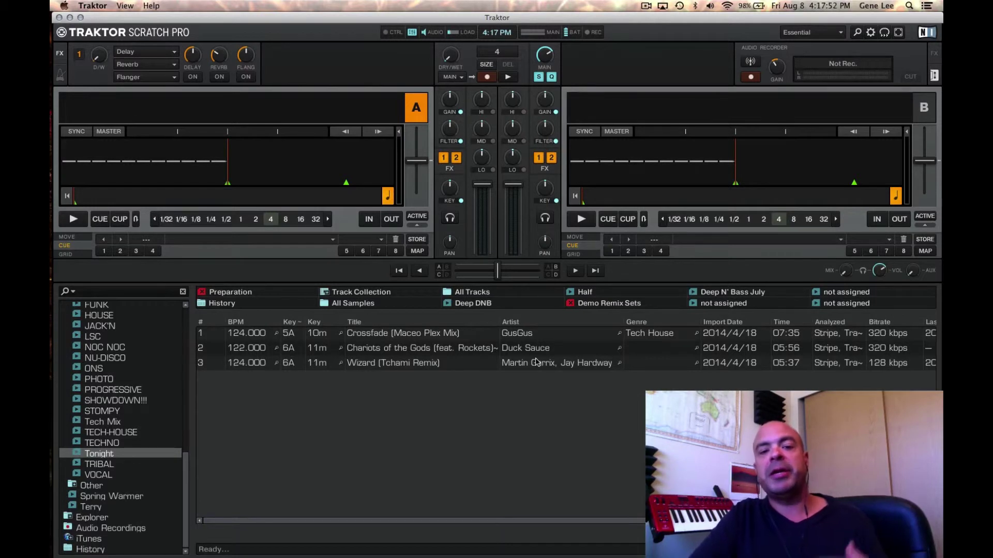
{"action": "left_click", "coordinate": [612, 304]}
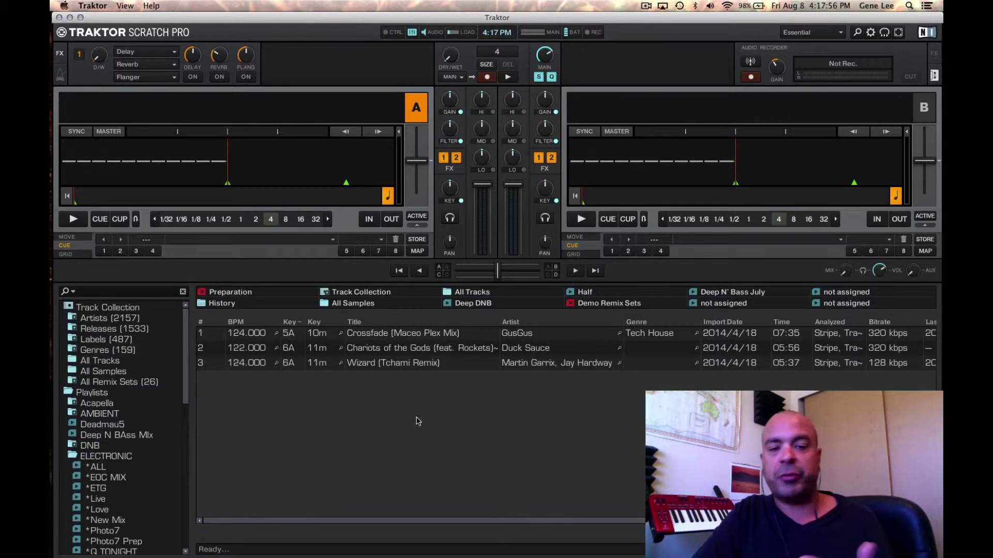
{"action": "scroll", "coordinate": [133, 461], "scroll_direction": "down", "scroll_amount": 10}
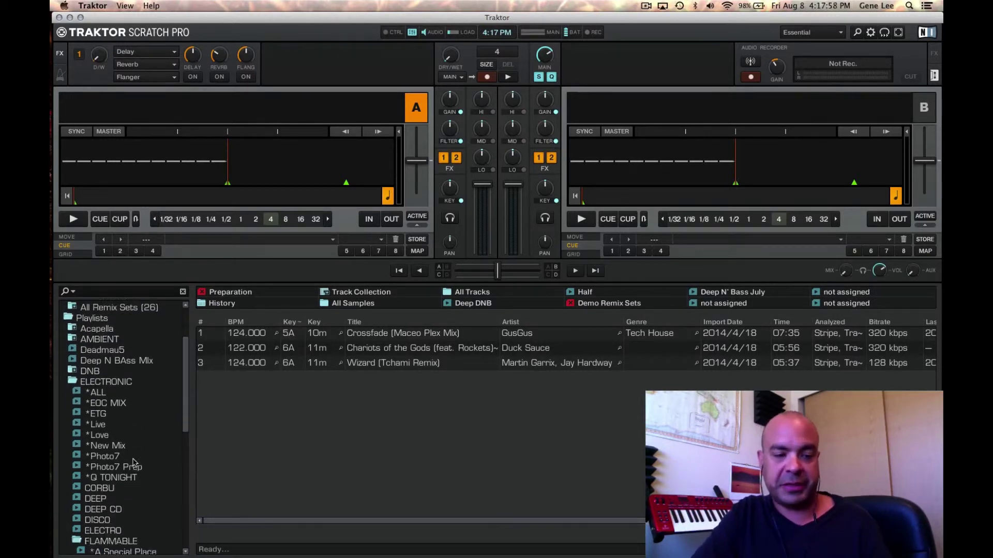
{"action": "scroll", "coordinate": [133, 462], "scroll_direction": "down", "scroll_amount": 4}
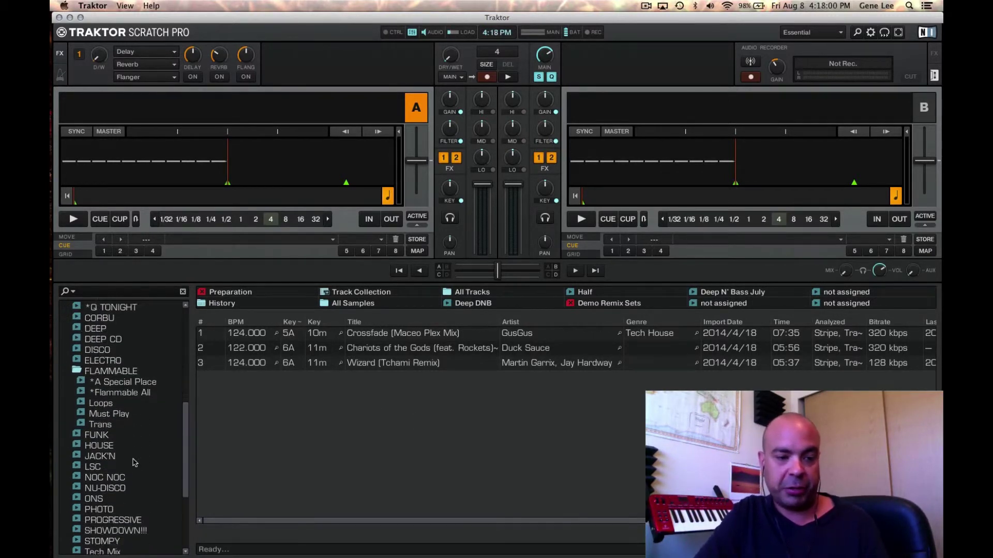
{"action": "left_click", "coordinate": [98, 541]}
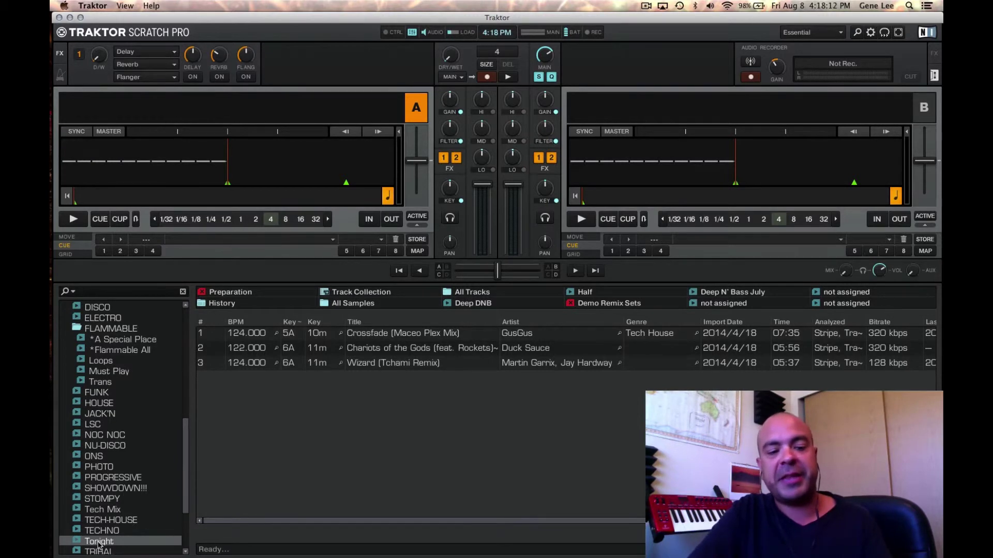
- Pin Tonight to a free favorites slot, then test switching among favorites and back to Tonight
{"action": "left_click_drag", "start_coordinate": [99, 543], "coordinate": [720, 305]}
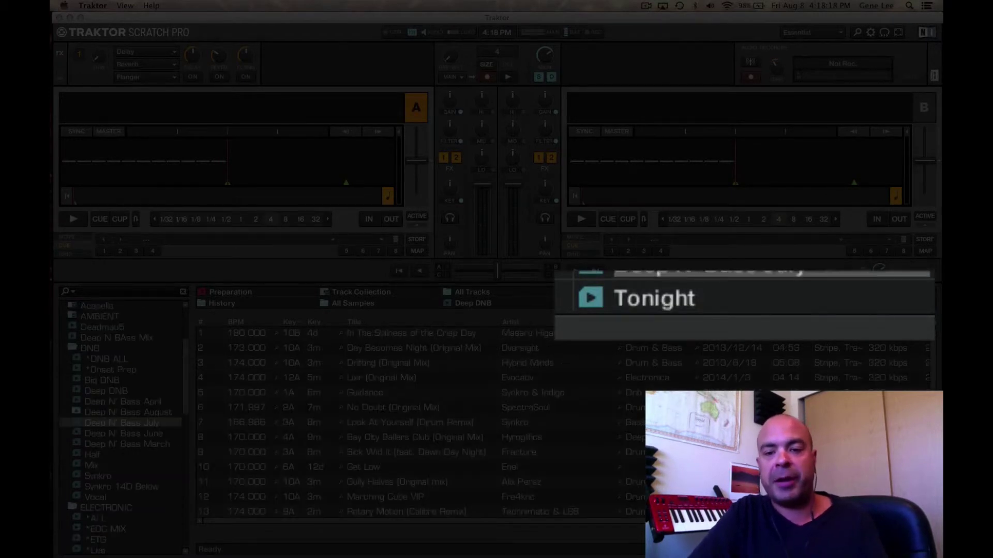
{"action": "left_click", "coordinate": [637, 306]}
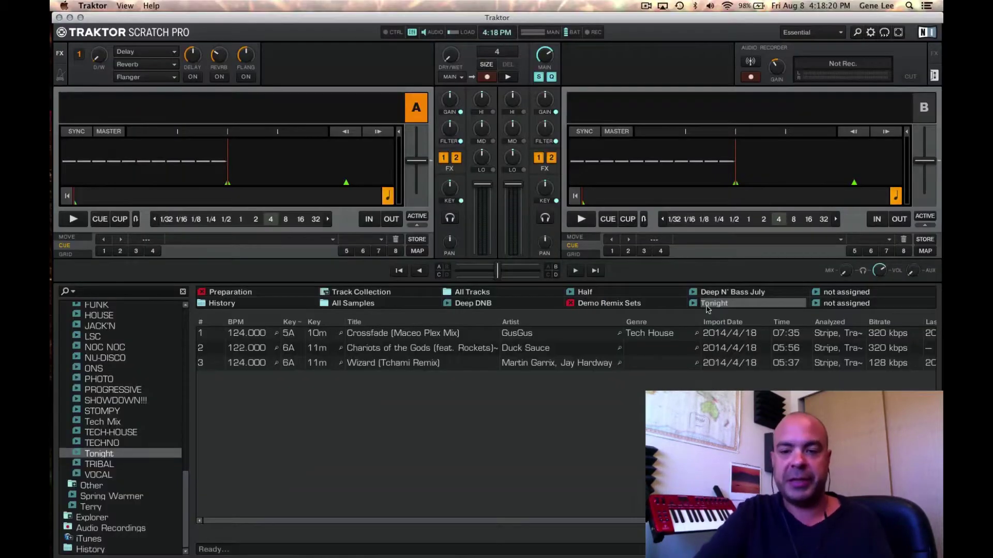
{"action": "left_click", "coordinate": [718, 292]}
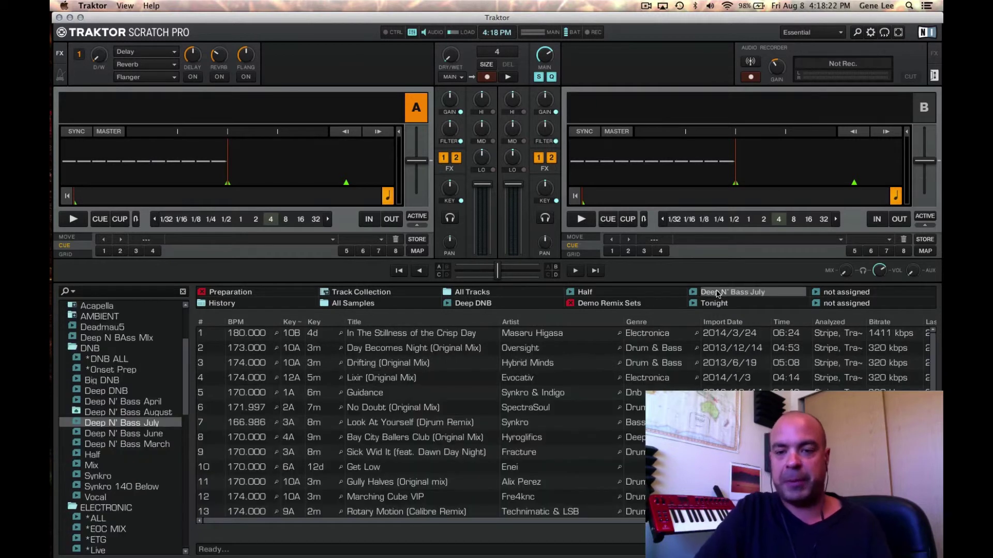
{"action": "left_click", "coordinate": [594, 293]}
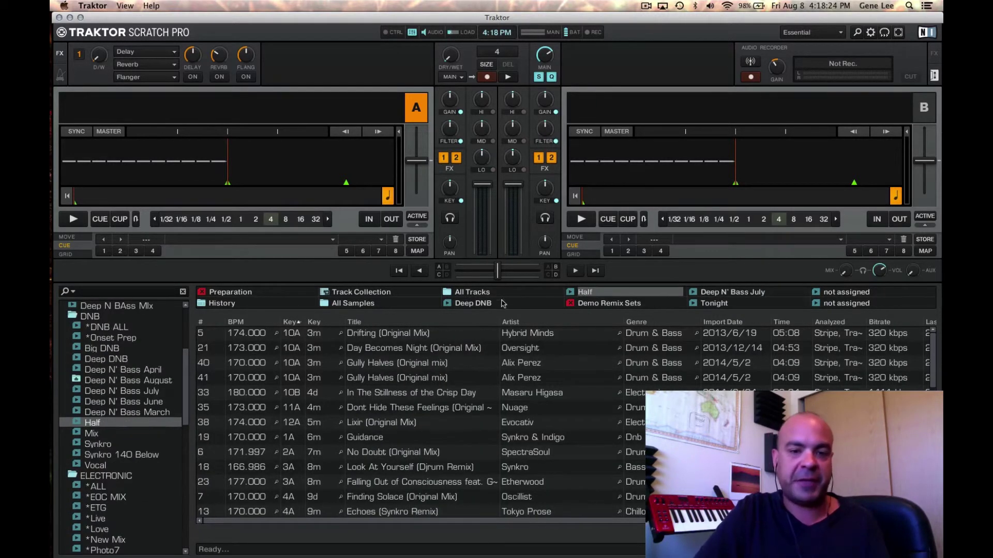
{"action": "left_click", "coordinate": [484, 305]}
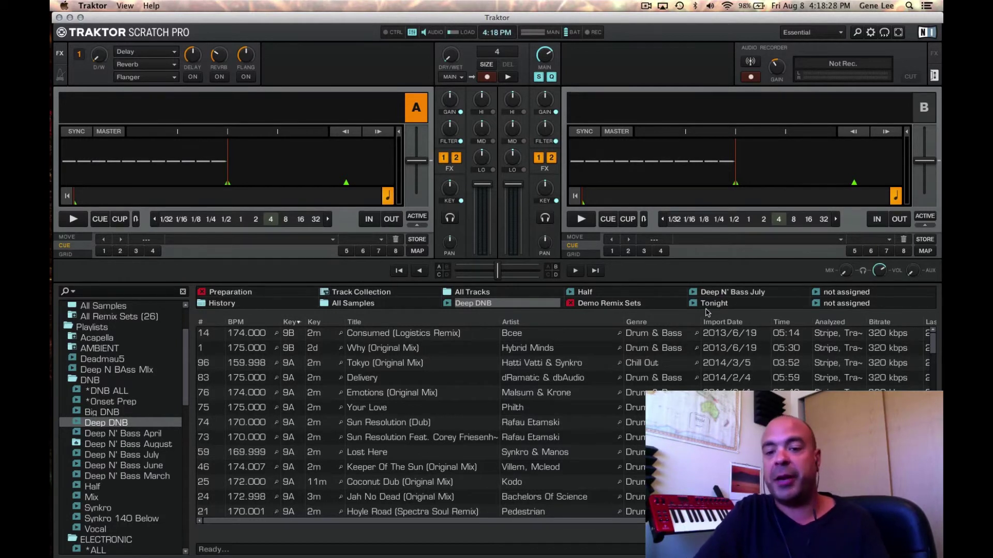
{"action": "left_click", "coordinate": [707, 305]}
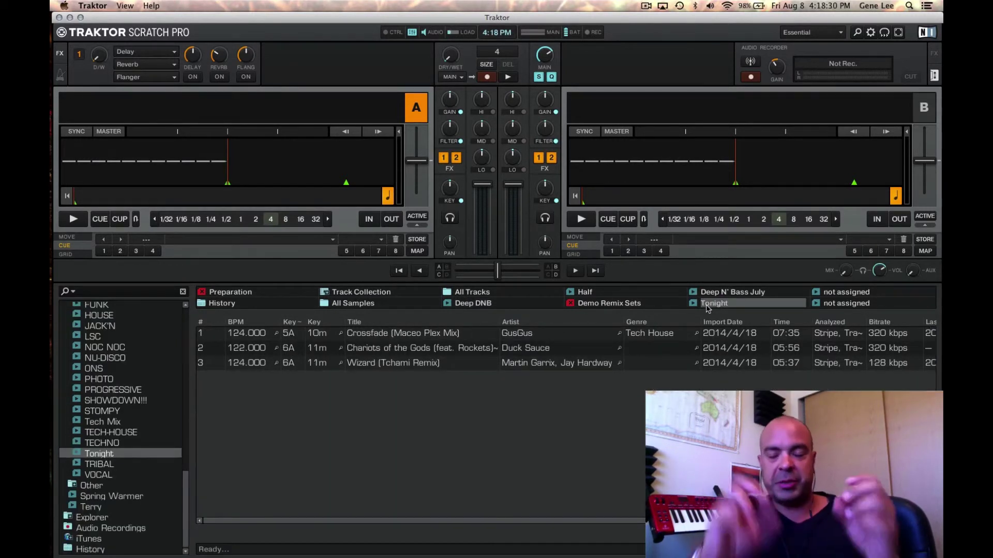